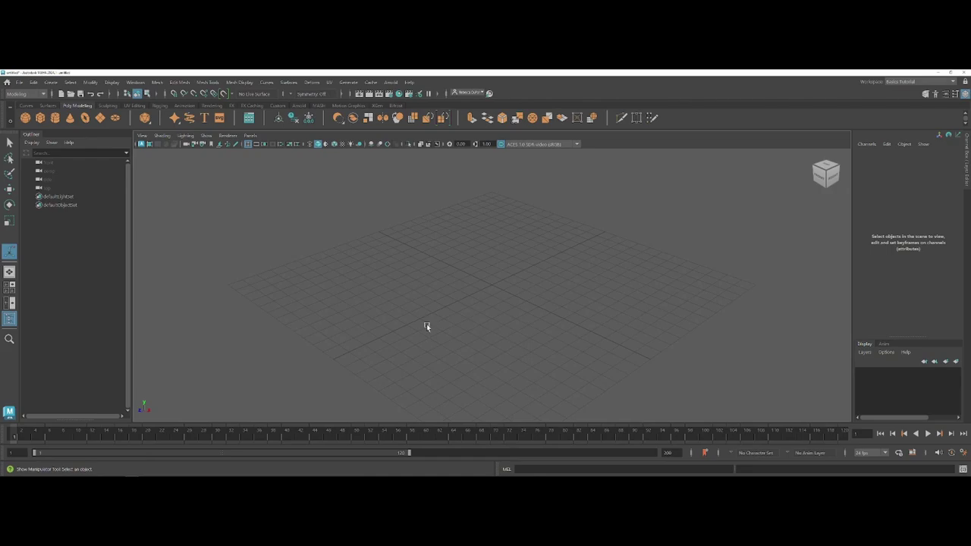
Add a polygon sphere at the origin and a torus moved to X 4.134.
{"action": "left_click", "coordinate": [26, 118]}
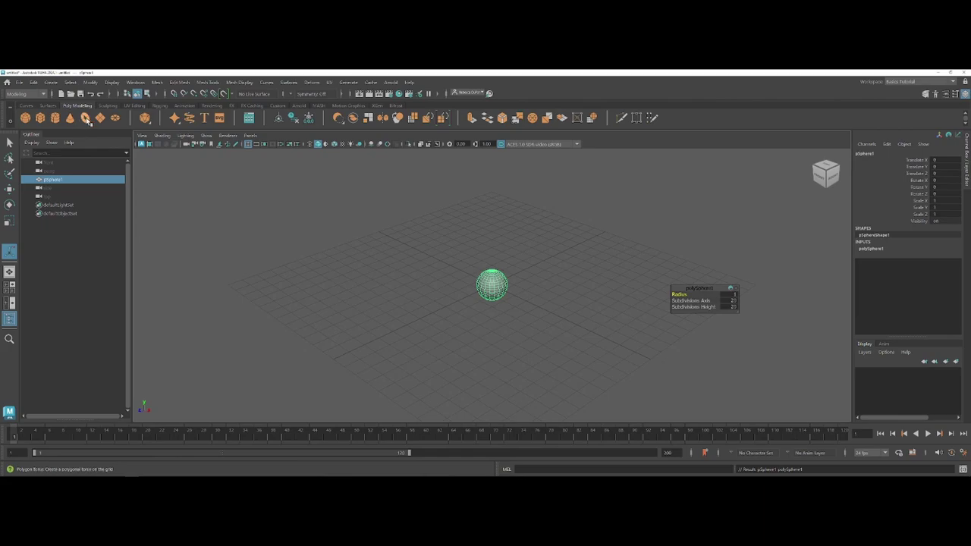
{"action": "left_click", "coordinate": [85, 118]}
{"action": "key", "text": "w"}
{"action": "left_click_drag", "start_coordinate": [518, 298], "coordinate": [570, 326]}
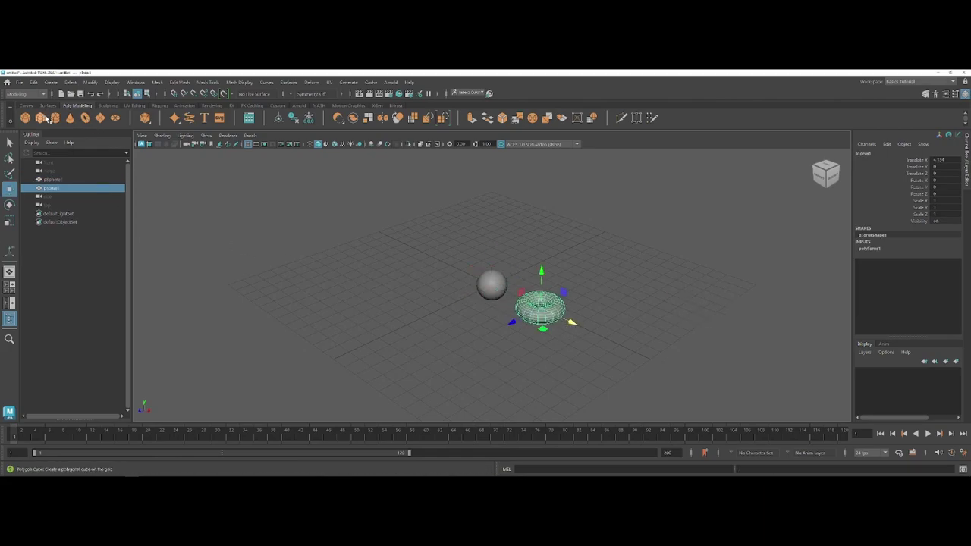
Add a polygon cube shifted to X -3.384, then clear the selection.
{"action": "left_click", "coordinate": [40, 119]}
{"action": "left_click_drag", "start_coordinate": [507, 294], "coordinate": [465, 273]}
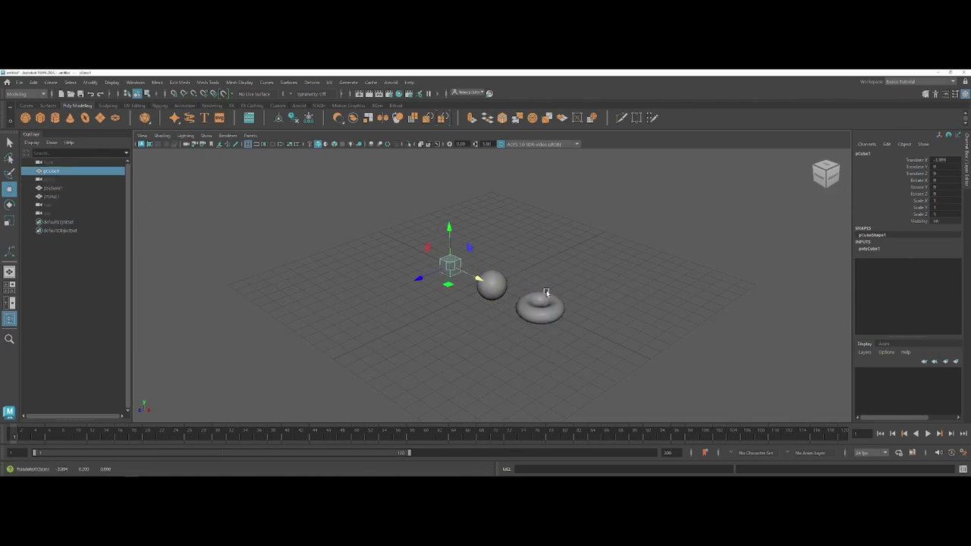
{"action": "left_click", "coordinate": [571, 281]}
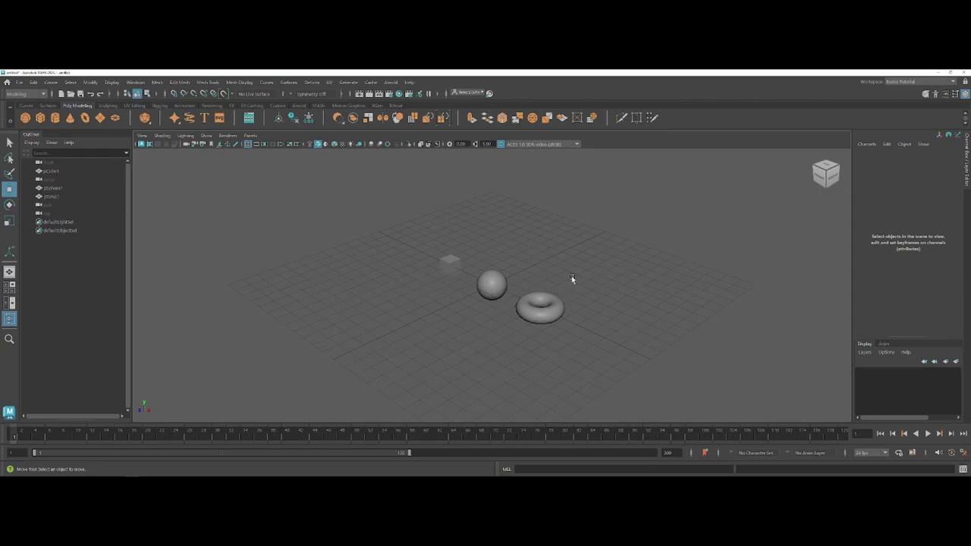
Tumble down to a level front view and dolly in on the torus, sphere and cube.
{"action": "left_click_drag", "start_coordinate": [571, 275], "coordinate": [457, 275], "text": "alt"}
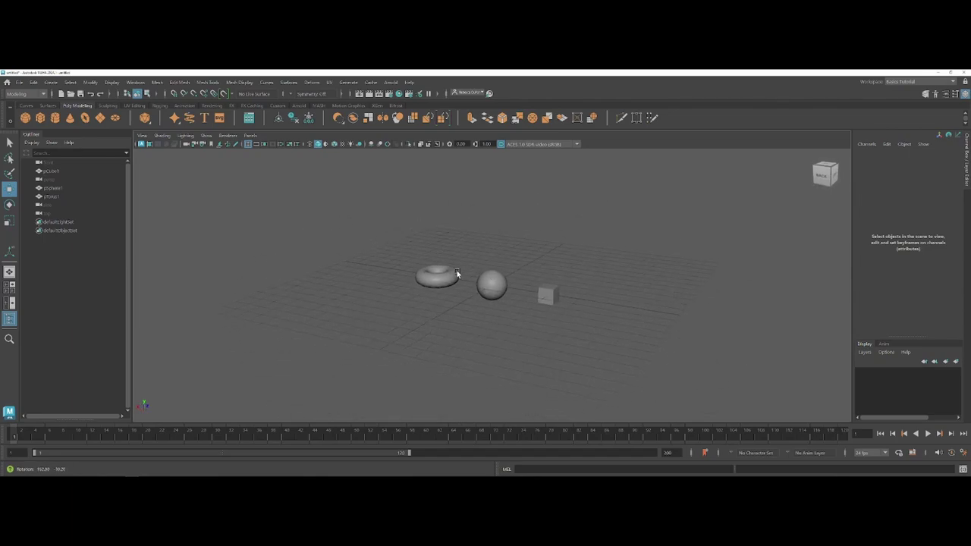
{"action": "scroll", "coordinate": [497, 267], "scroll_direction": "up", "scroll_amount": 5}
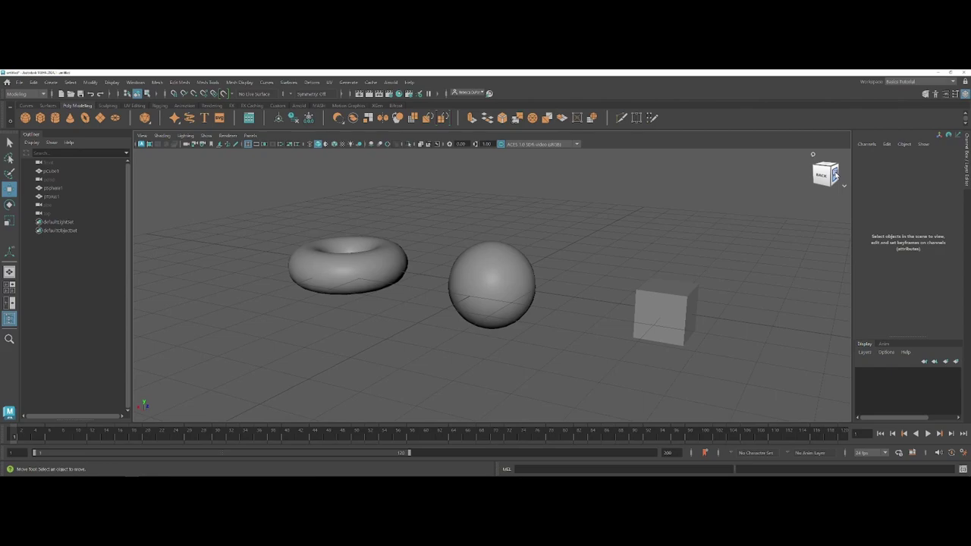
Cycle the ViewCube through Left, elevated corner and Back views, ending on the Right view.
{"action": "left_click", "coordinate": [834, 174]}
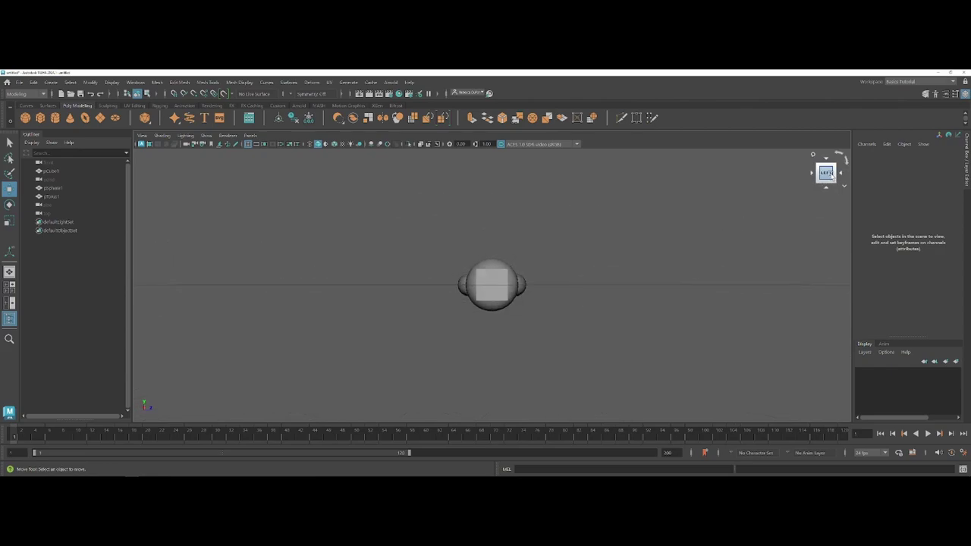
{"action": "left_click", "coordinate": [827, 165]}
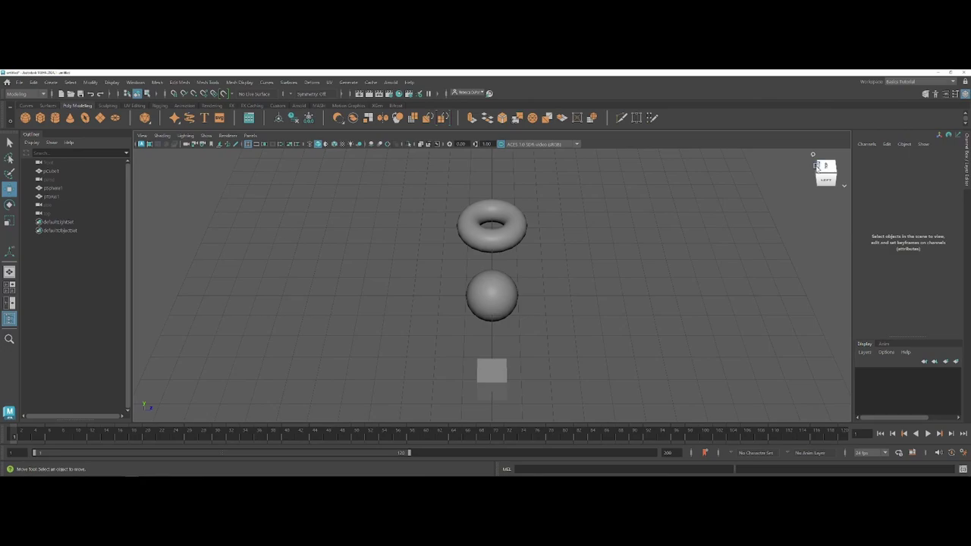
{"action": "left_click", "coordinate": [816, 165]}
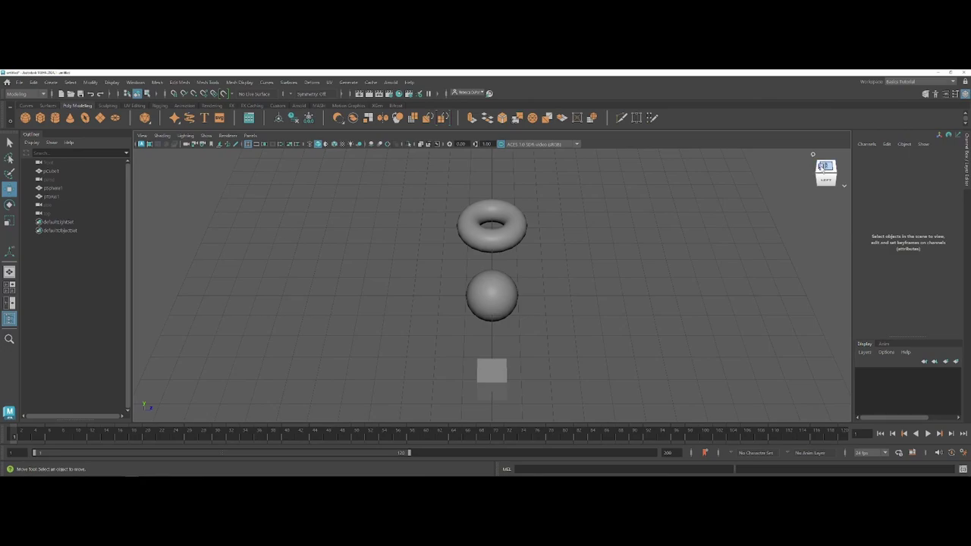
{"action": "left_click", "coordinate": [835, 167]}
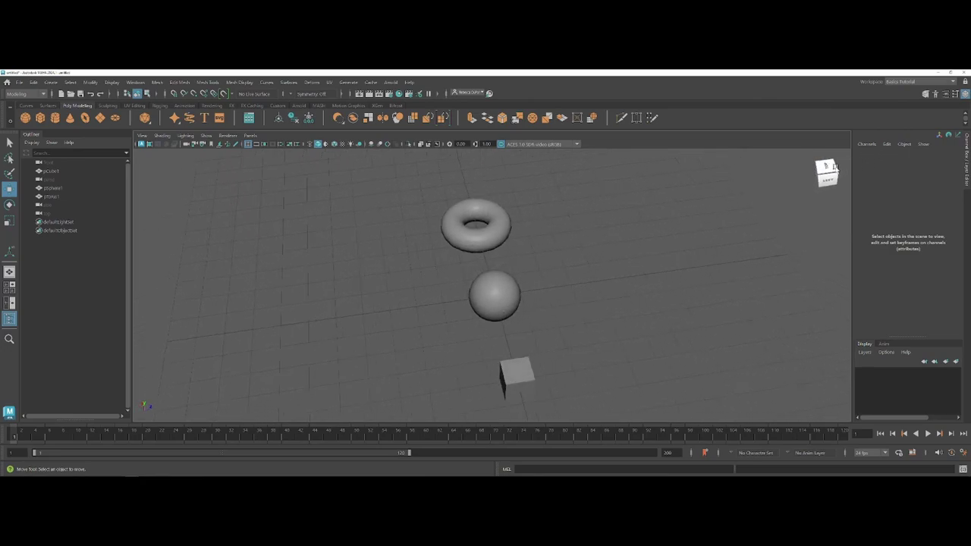
{"action": "left_click_drag", "start_coordinate": [834, 166], "coordinate": [799, 155]}
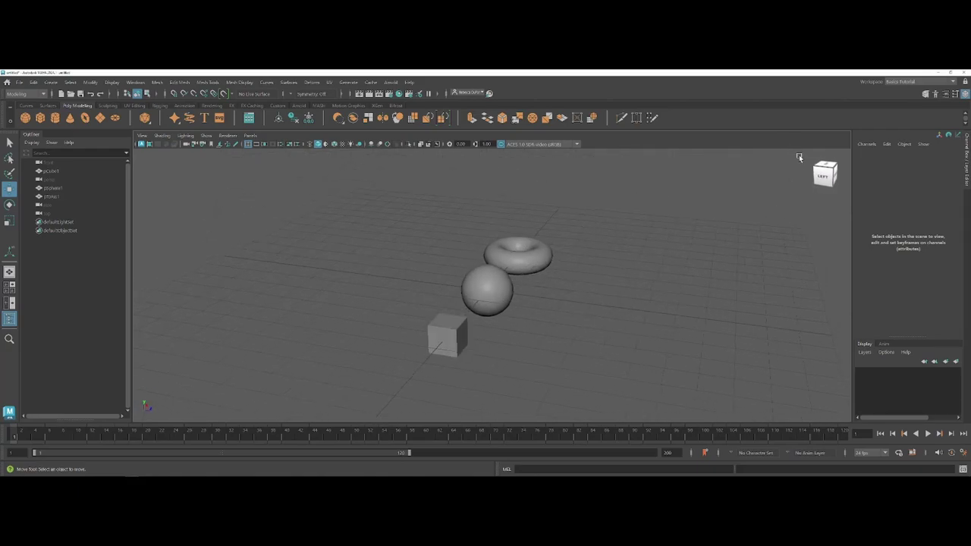
{"action": "left_click", "coordinate": [834, 163]}
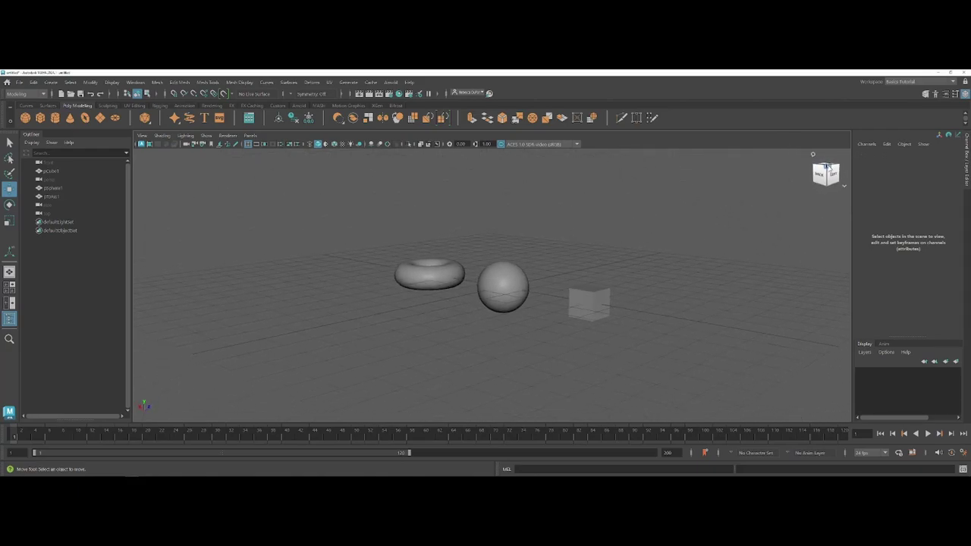
{"action": "left_click", "coordinate": [819, 173]}
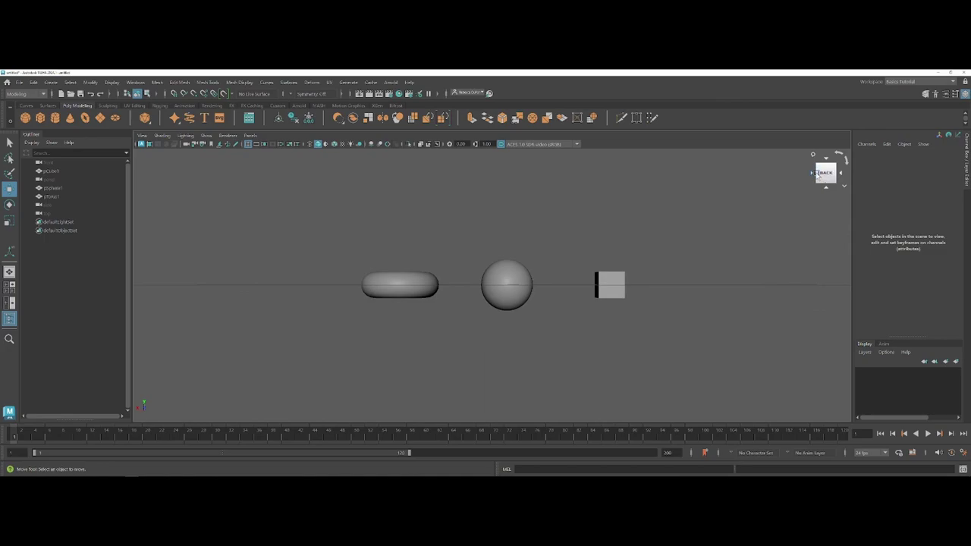
{"action": "left_click", "coordinate": [816, 173]}
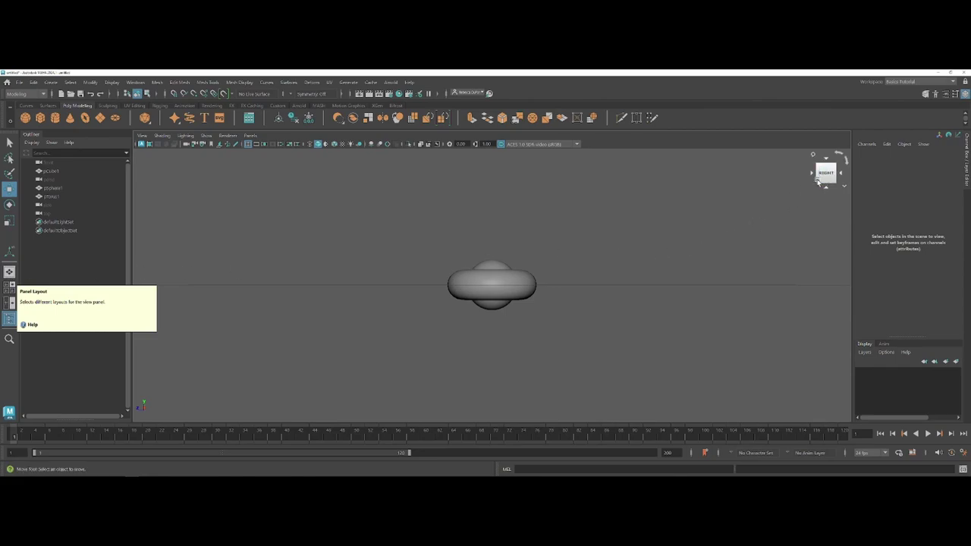
Orbit back to an elevated perspective, then switch to the Four View panel layout.
{"action": "left_click_drag", "start_coordinate": [824, 181], "coordinate": [850, 196]}
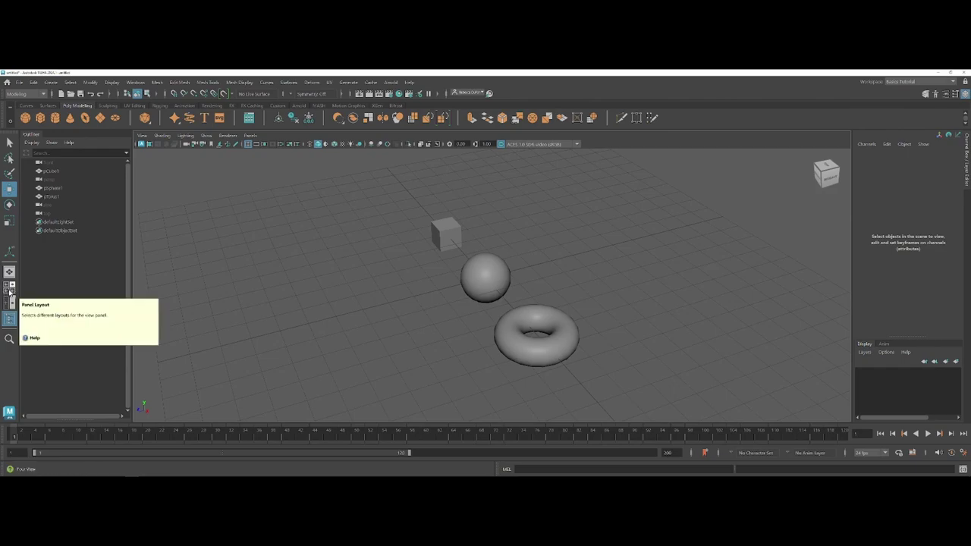
{"action": "left_click", "coordinate": [10, 291]}
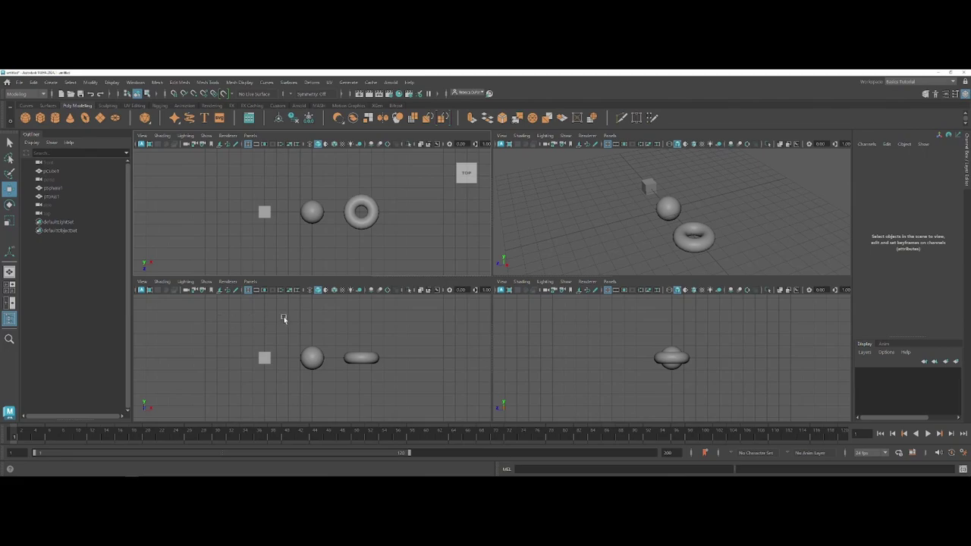
{"action": "left_click", "coordinate": [552, 250]}
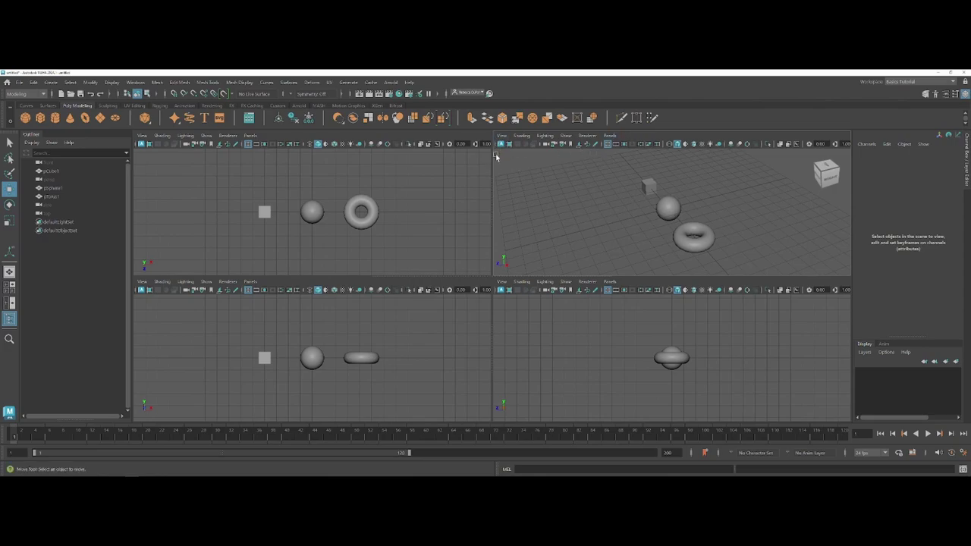
{"action": "left_click", "coordinate": [433, 190]}
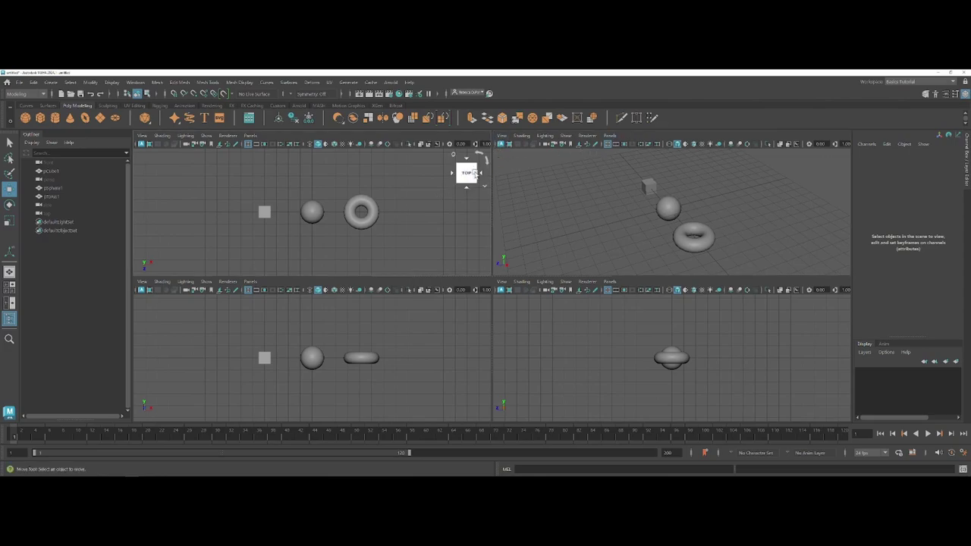
{"action": "left_click", "coordinate": [446, 331]}
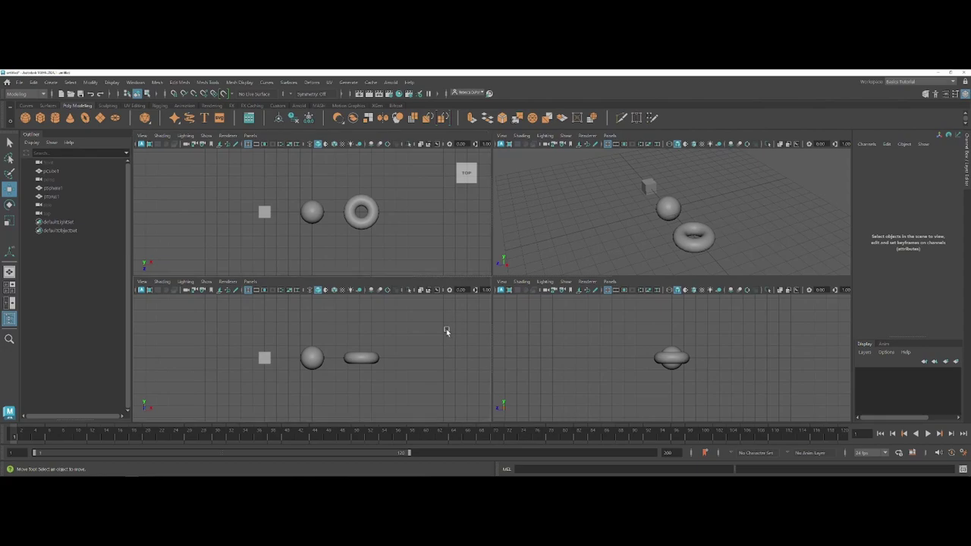
{"action": "left_click", "coordinate": [518, 336]}
{"action": "left_click", "coordinate": [566, 245]}
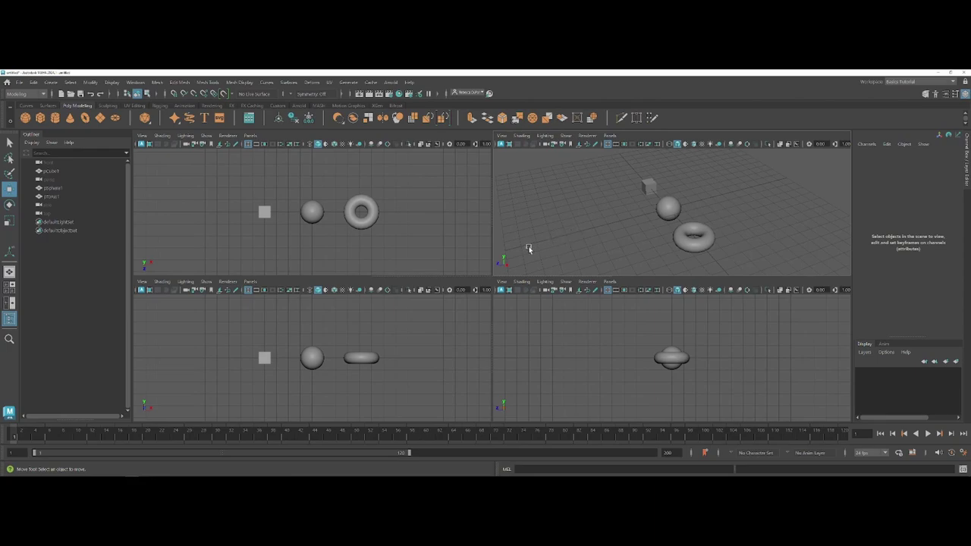
{"action": "left_click", "coordinate": [452, 256]}
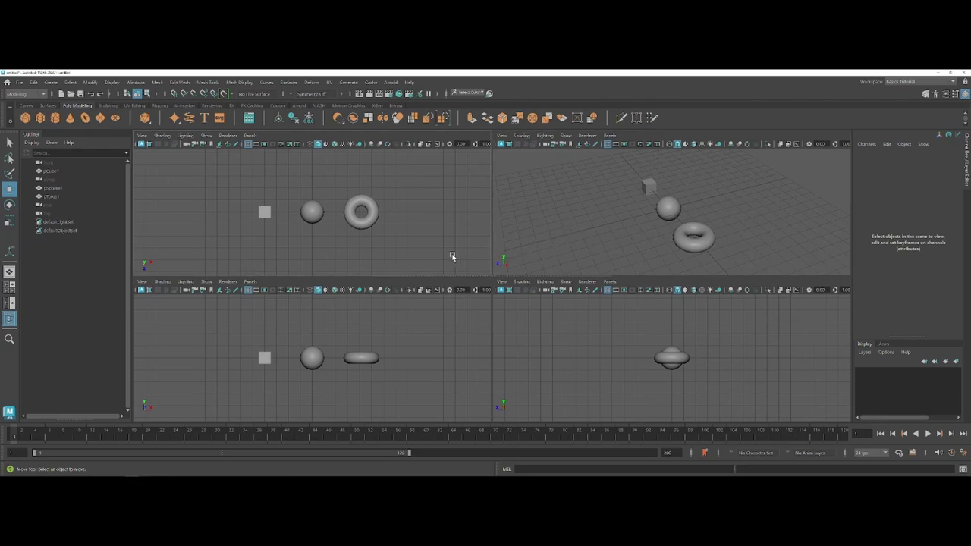
{"action": "left_click", "coordinate": [444, 313]}
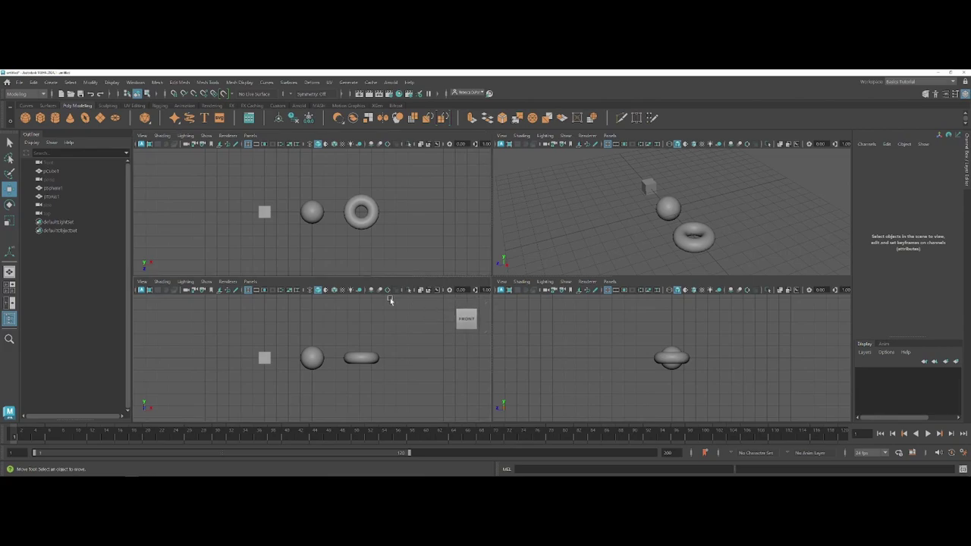
{"action": "key", "text": "space"}
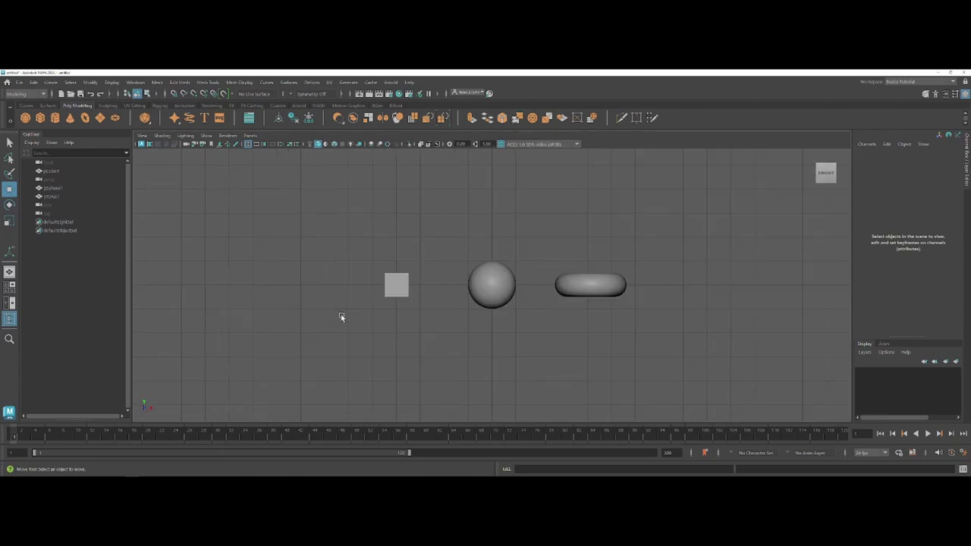
{"action": "key", "text": "space"}
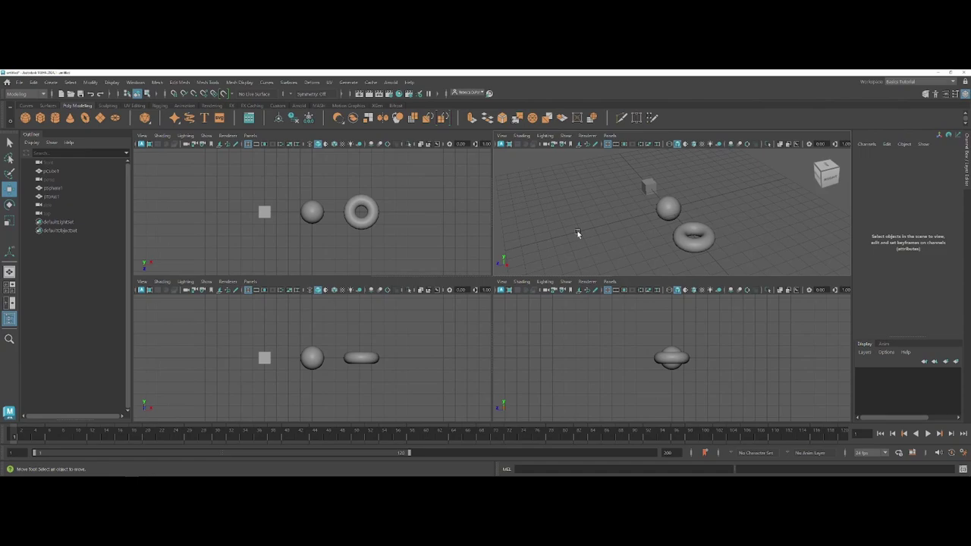
Maximize the perspective panel with Spacebar and toggle its grid off and back on.
{"action": "key", "text": "space"}
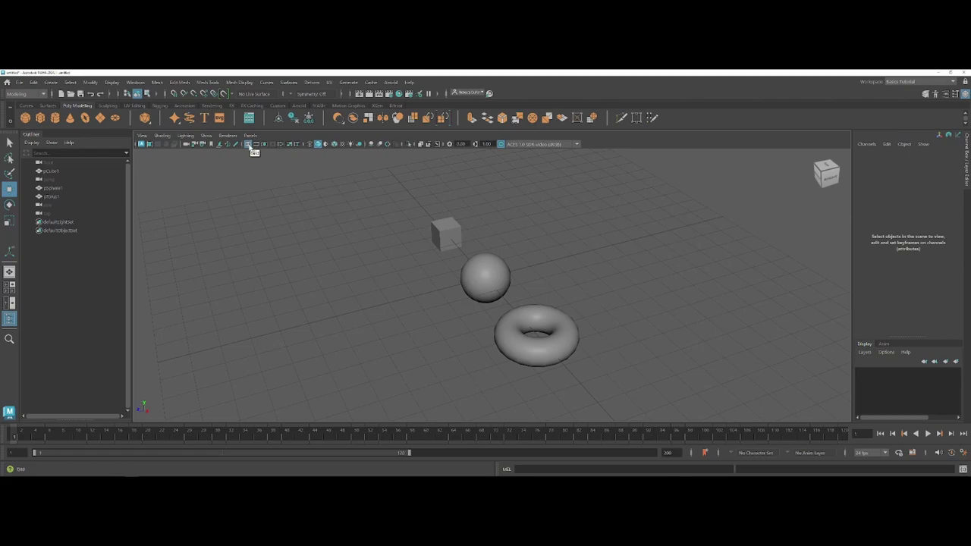
{"action": "left_click", "coordinate": [249, 145]}
{"action": "left_click", "coordinate": [249, 145]}
{"action": "left_click", "coordinate": [309, 147]}
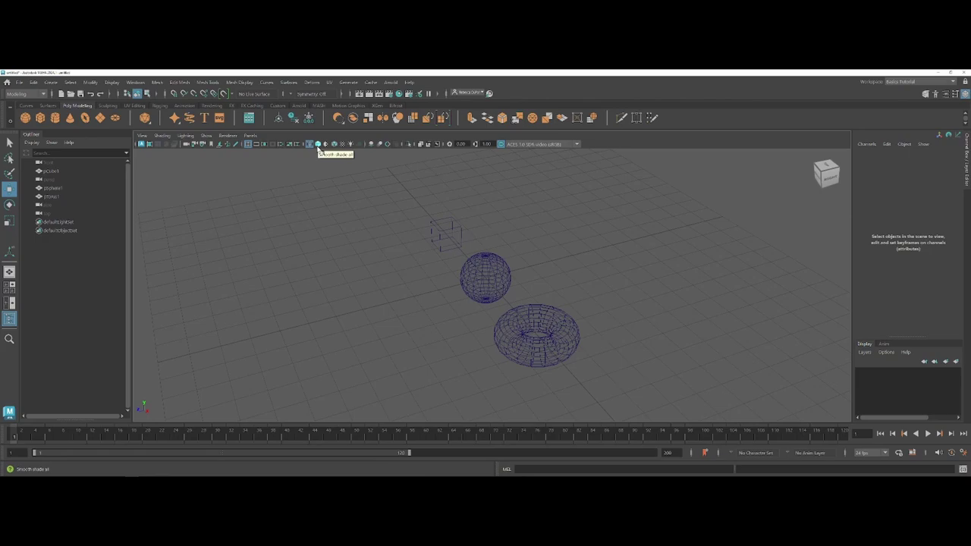
{"action": "left_click", "coordinate": [318, 146]}
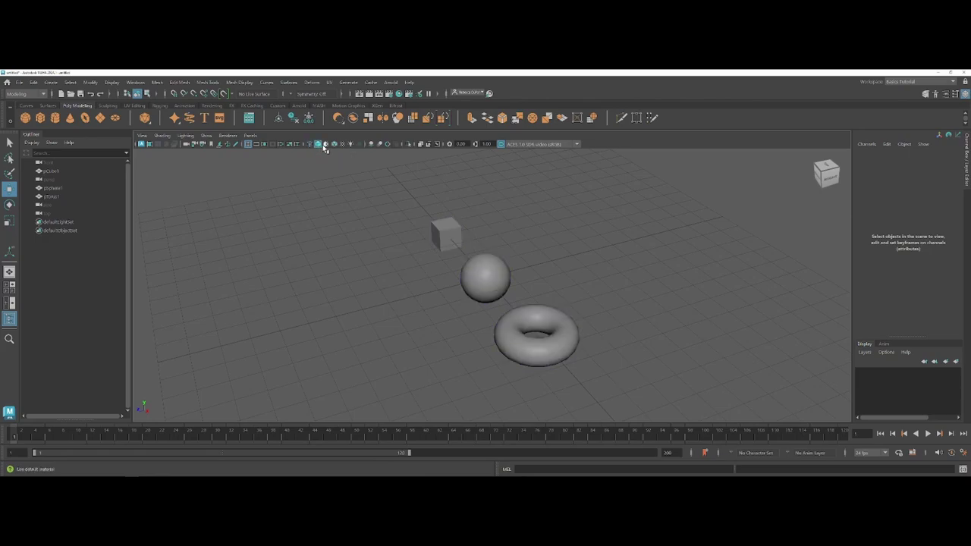
{"action": "left_click", "coordinate": [326, 146]}
{"action": "left_click", "coordinate": [335, 145]}
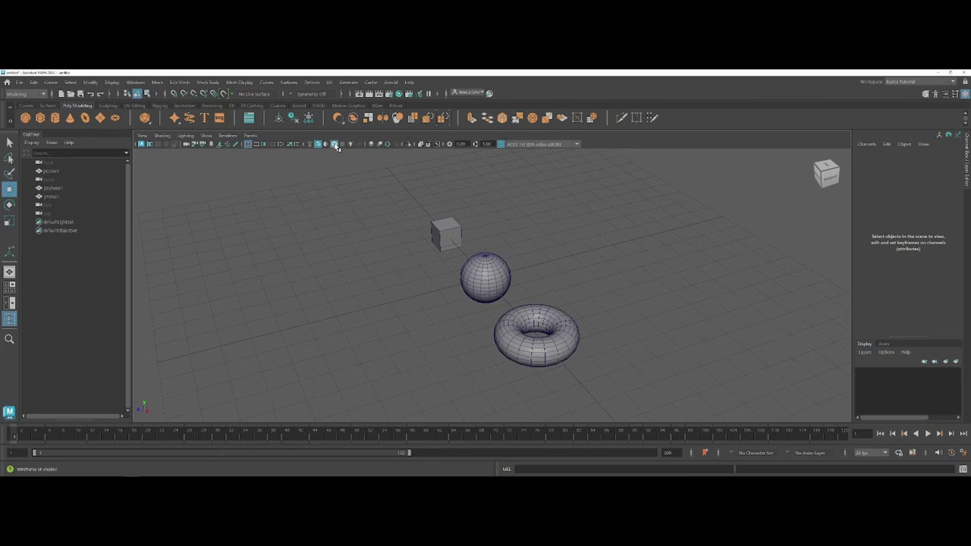
{"action": "left_click", "coordinate": [334, 145]}
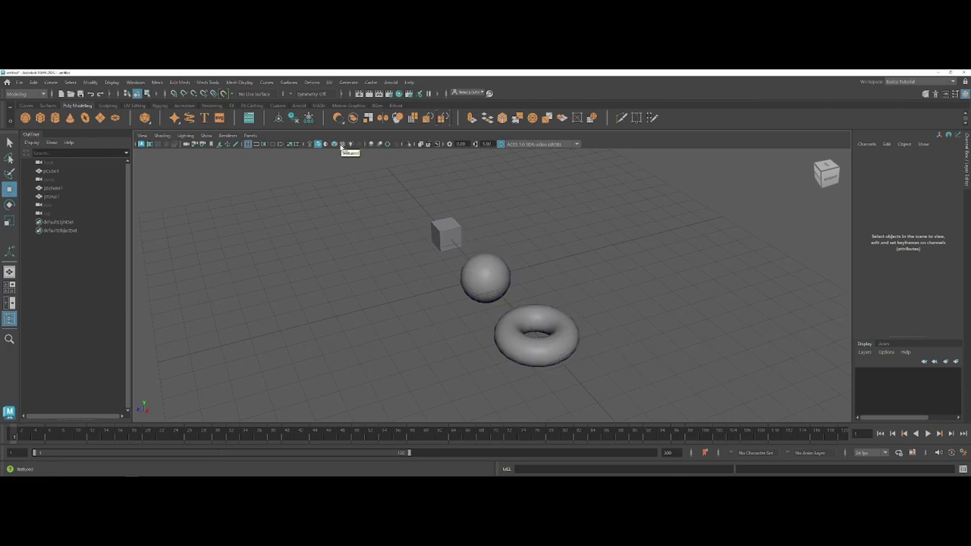
{"action": "left_click", "coordinate": [342, 145]}
{"action": "left_click", "coordinate": [342, 145]}
{"action": "left_click", "coordinate": [351, 145]}
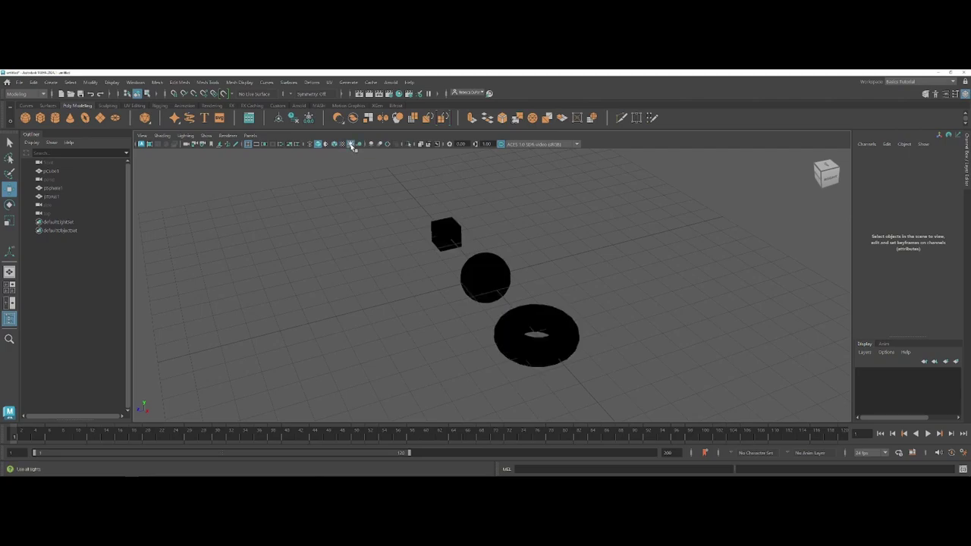
{"action": "left_click", "coordinate": [352, 145]}
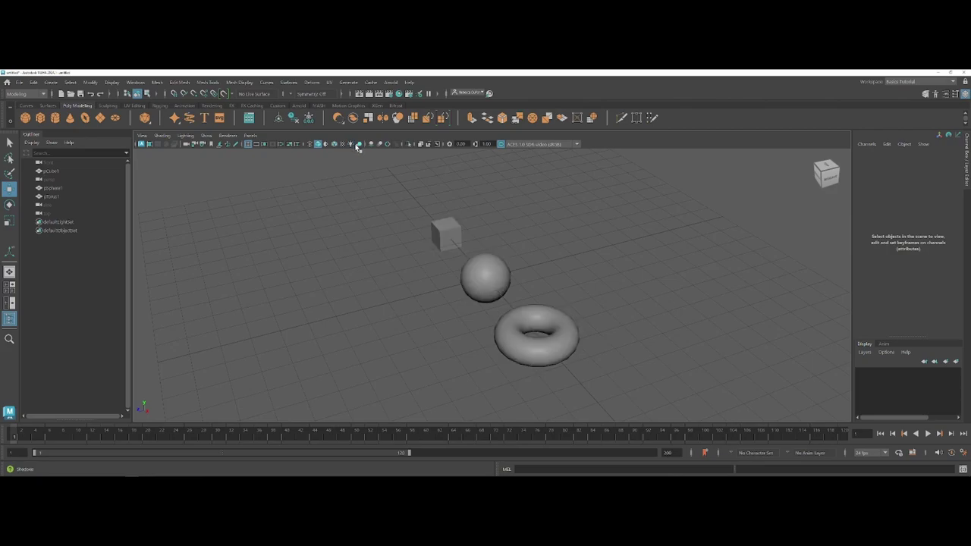
Turn on shadows in the perspective viewport.
{"action": "left_click", "coordinate": [358, 145]}
Zoom out and tumble to a low front angle on the cube, sphere and torus.
{"action": "scroll", "coordinate": [485, 285], "scroll_direction": "down", "scroll_amount": 3}
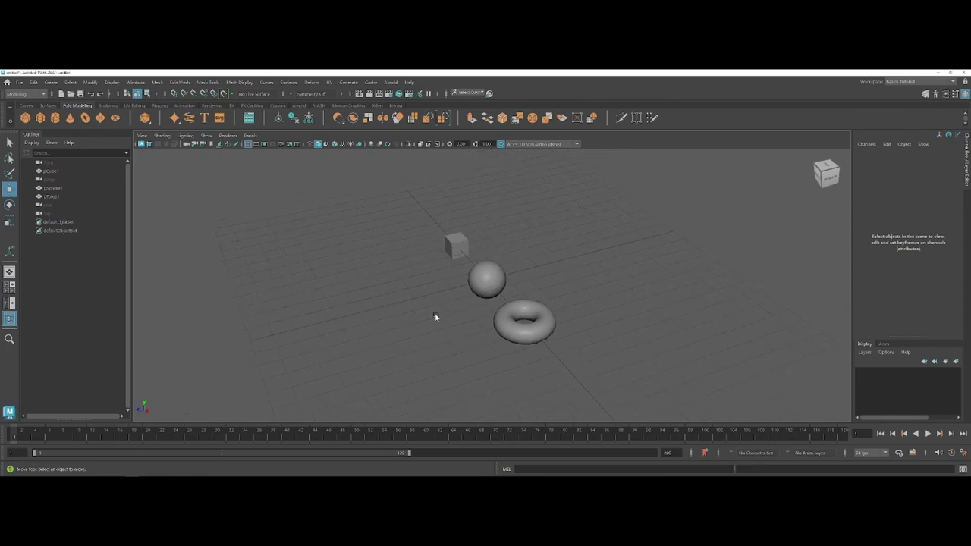
{"action": "left_click_drag", "start_coordinate": [436, 316], "coordinate": [468, 308], "text": "alt"}
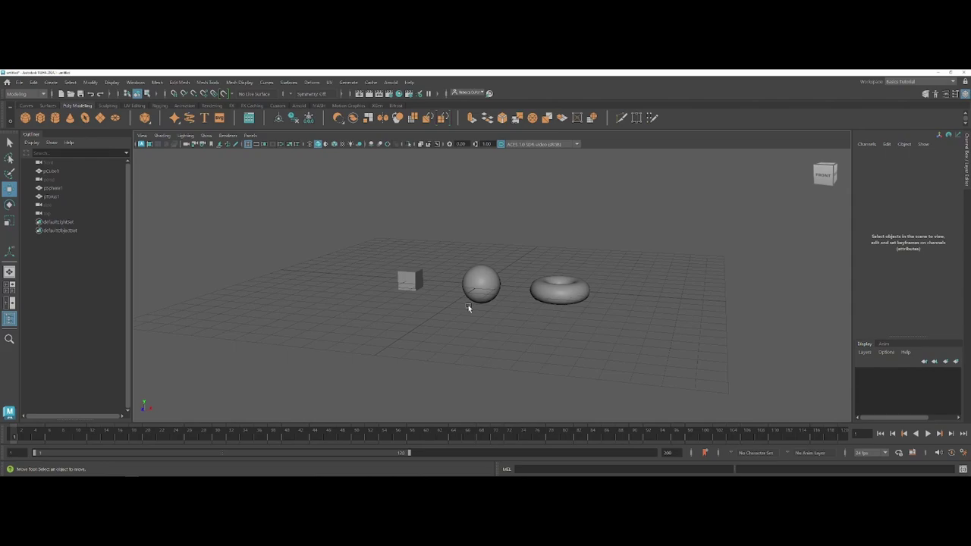
{"action": "key", "text": "t"}
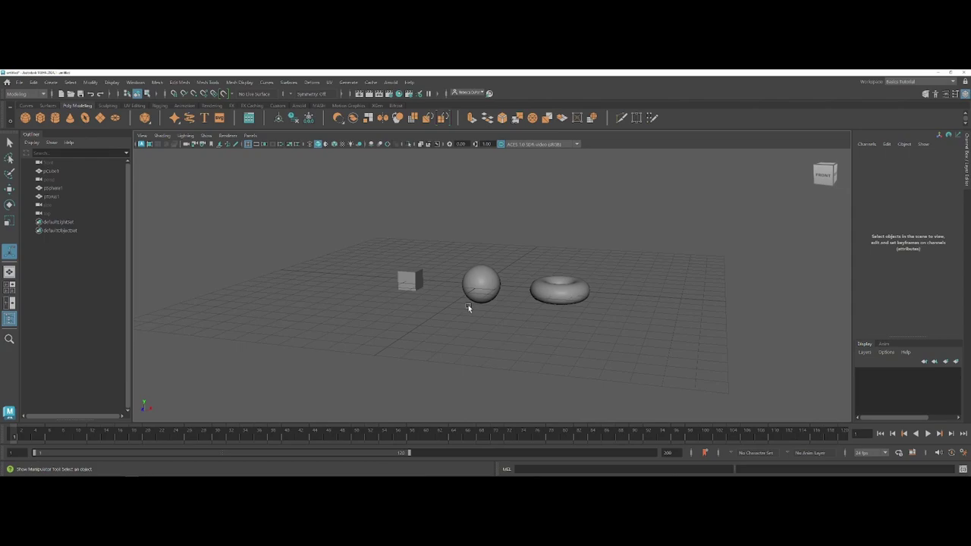
Cycle the viewport background with Alt+B through grey, light grey and gradient, ending on black.
{"action": "key", "text": "alt+b"}
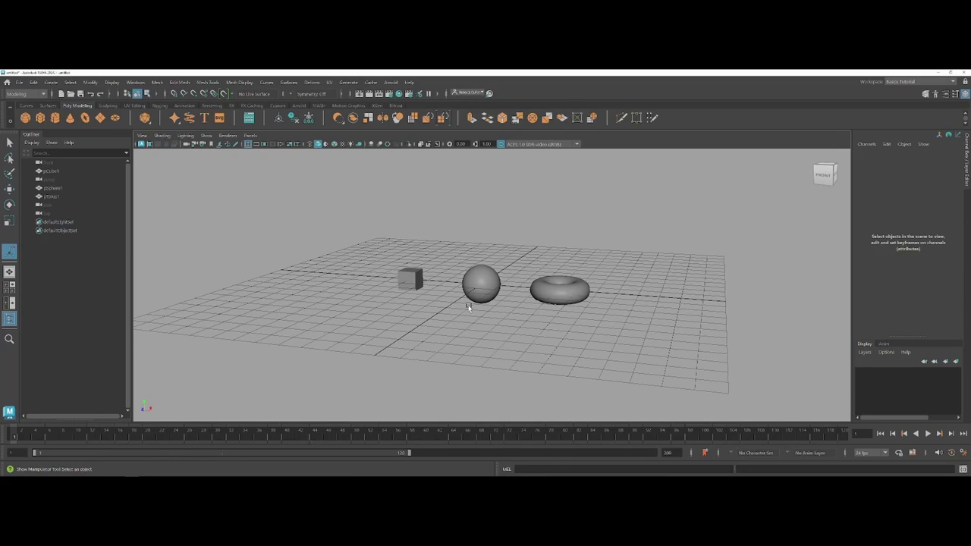
{"action": "key", "text": "alt+b"}
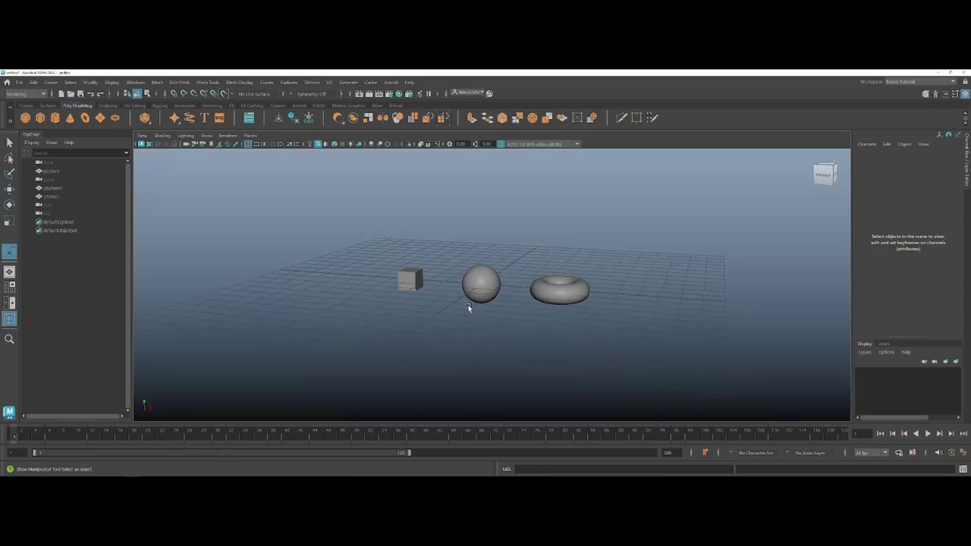
{"action": "key", "text": "alt+b"}
{"action": "key", "text": "alt+b"}
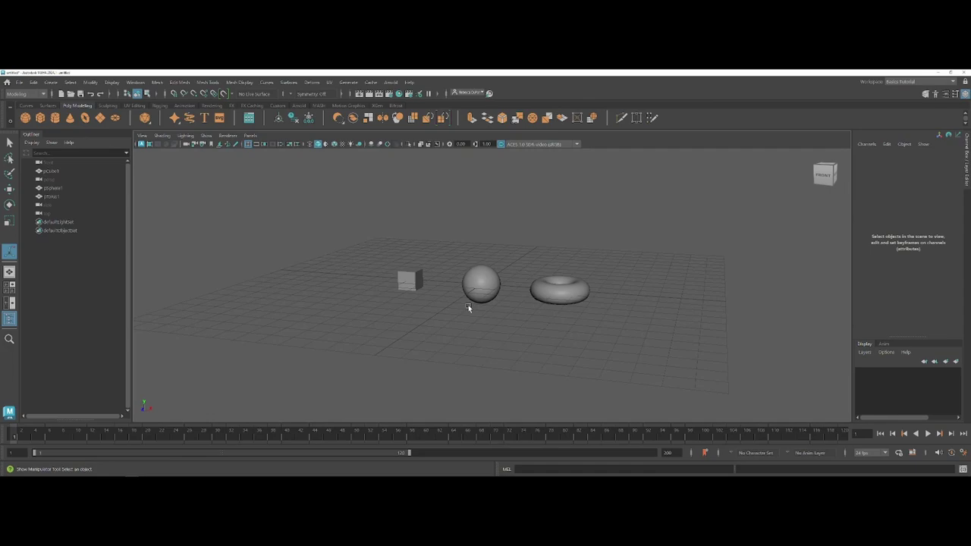
{"action": "key", "text": "alt+b"}
{"action": "key", "text": "alt+b"}
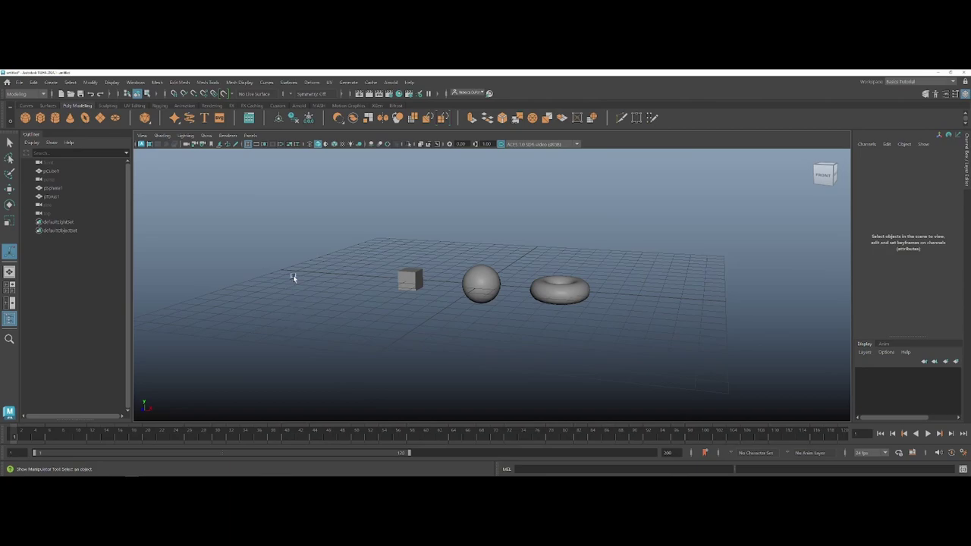
{"action": "key", "text": "alt+b"}
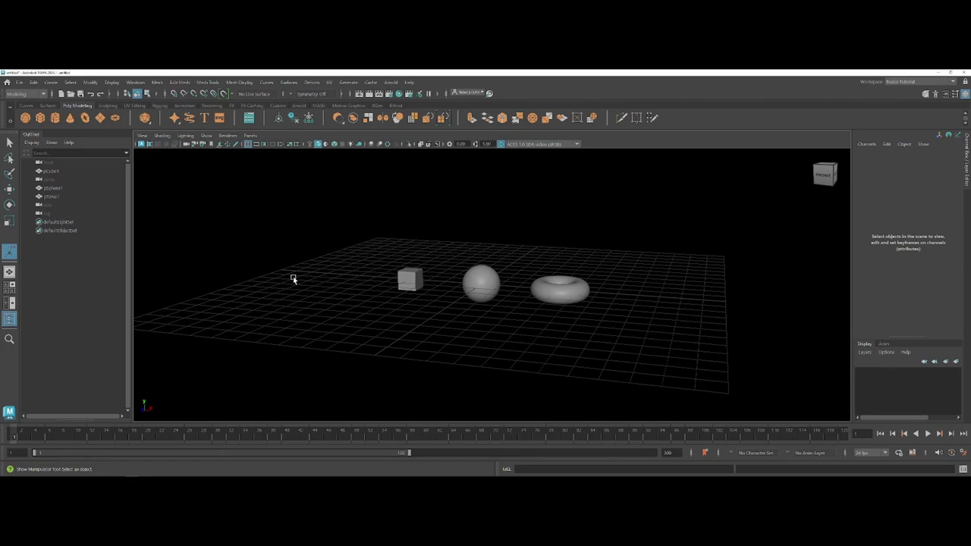
{"action": "key", "text": "alt+b"}
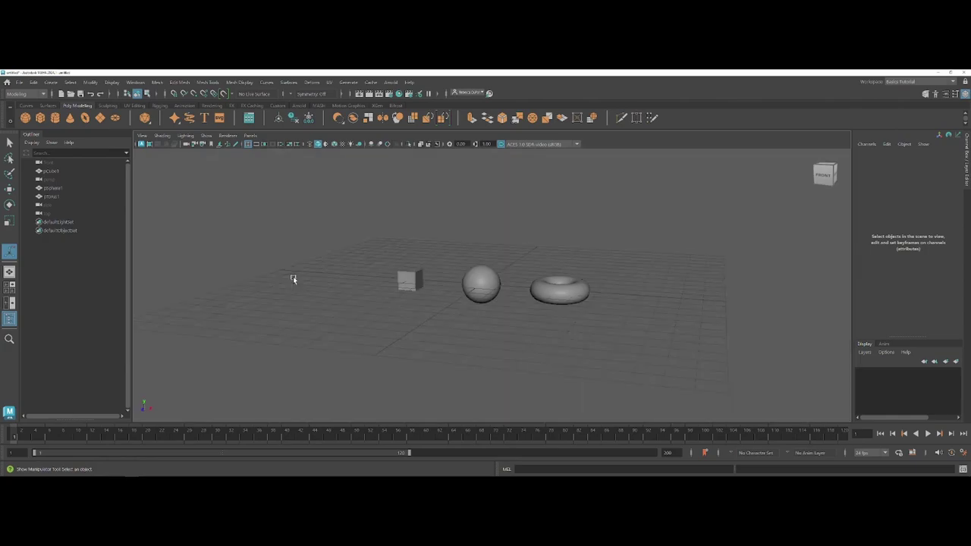
{"action": "key", "text": "alt+b"}
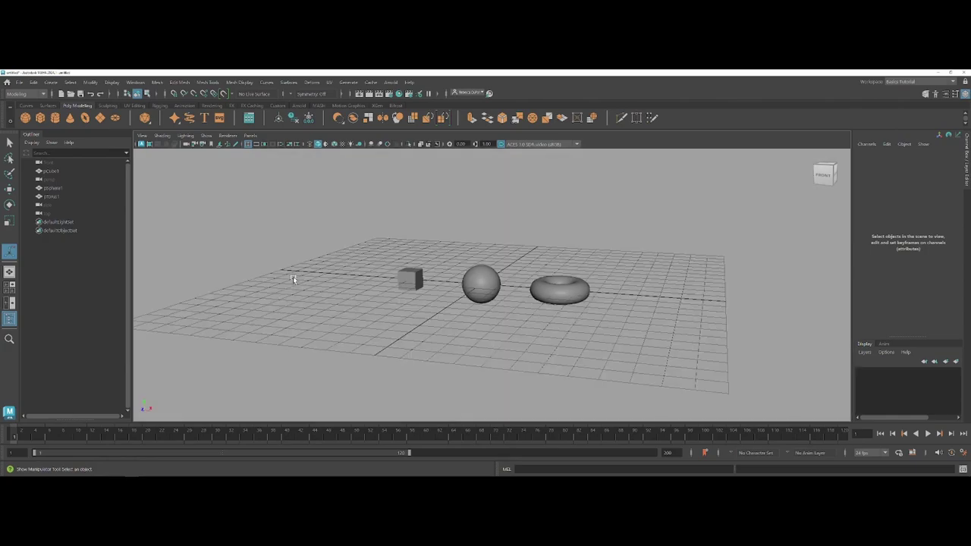
{"action": "key", "text": "alt+b"}
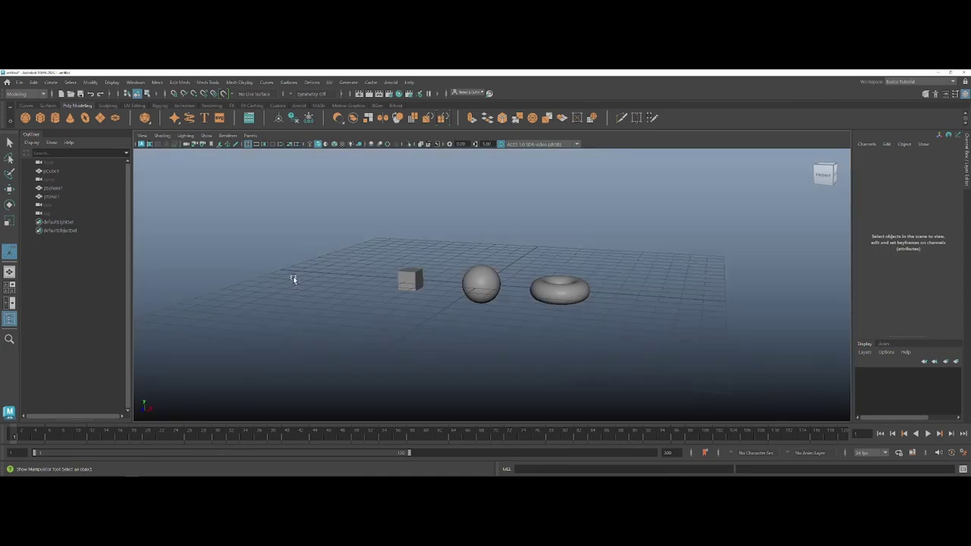
{"action": "key", "text": "alt+b"}
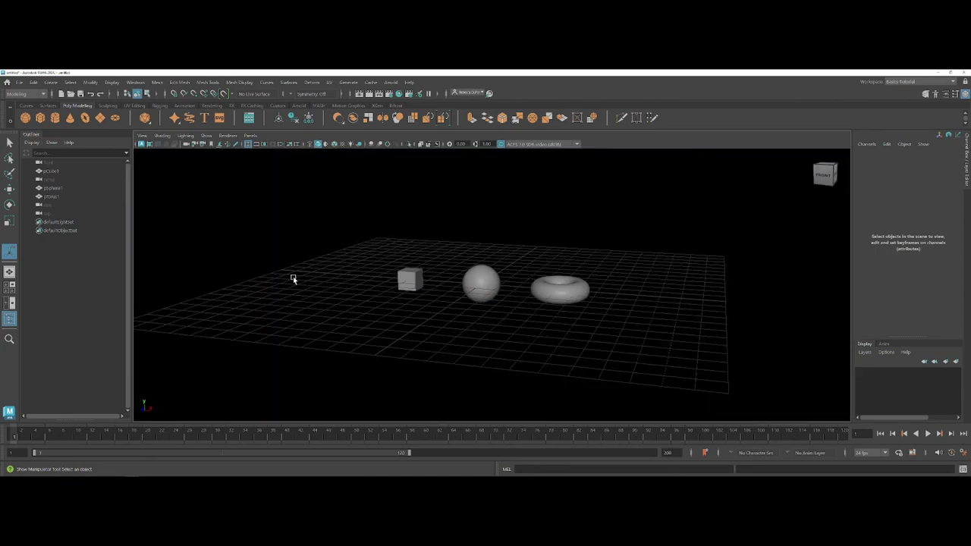